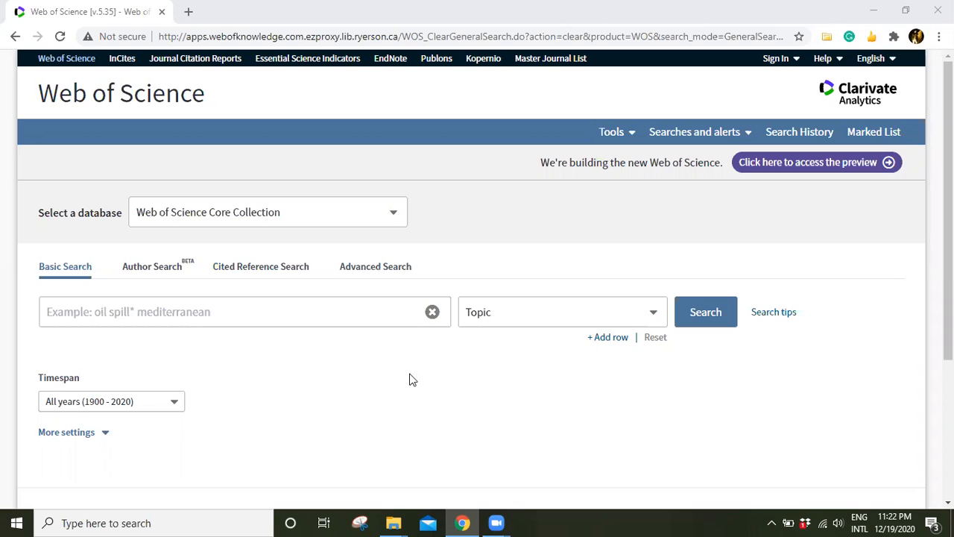
# Select Web of Science Core Collection as the database to search.
pyautogui.click(385, 218)
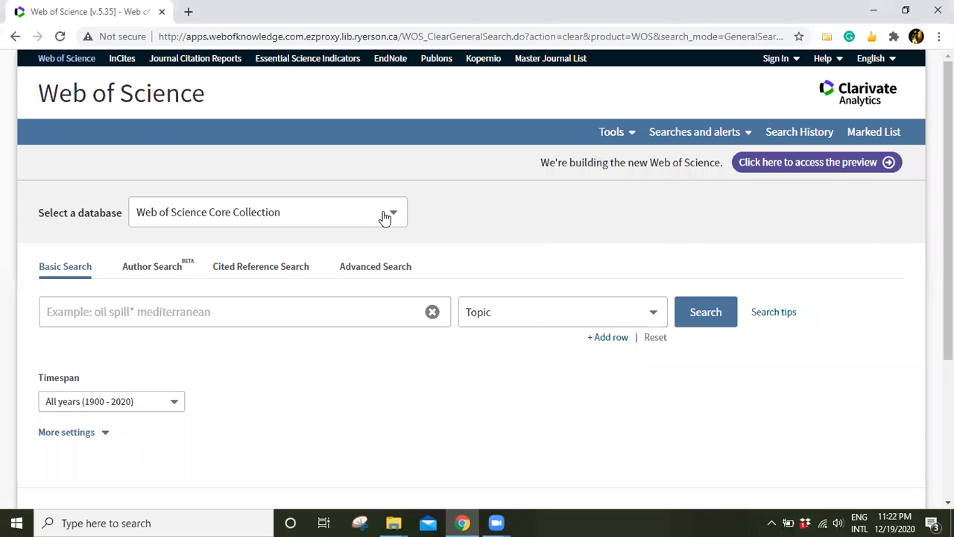
pyautogui.click(384, 216)
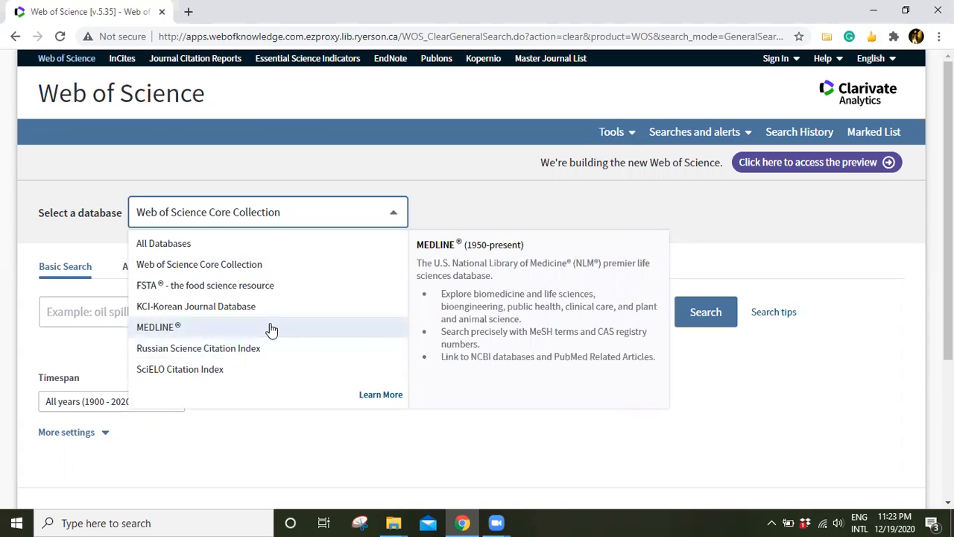
pyautogui.click(264, 273)
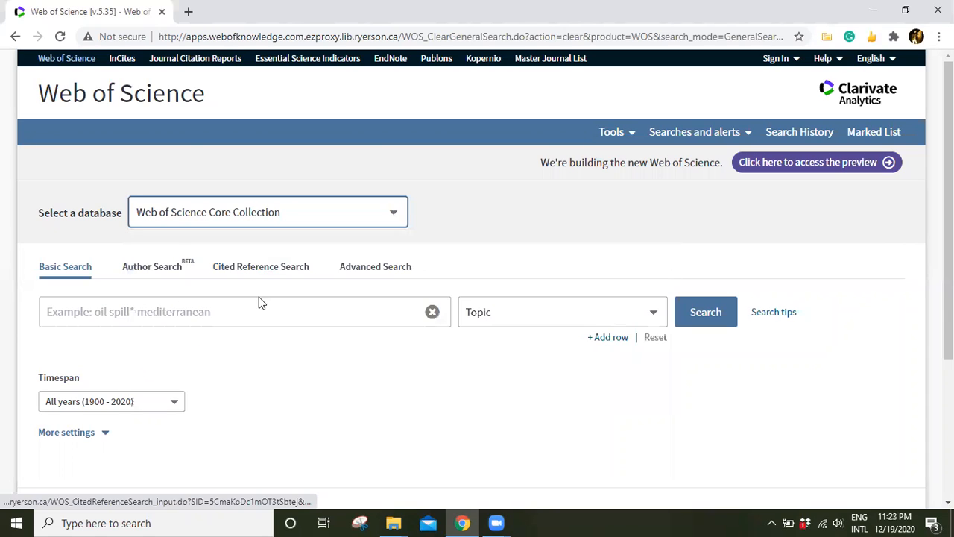
pyautogui.click(252, 313)
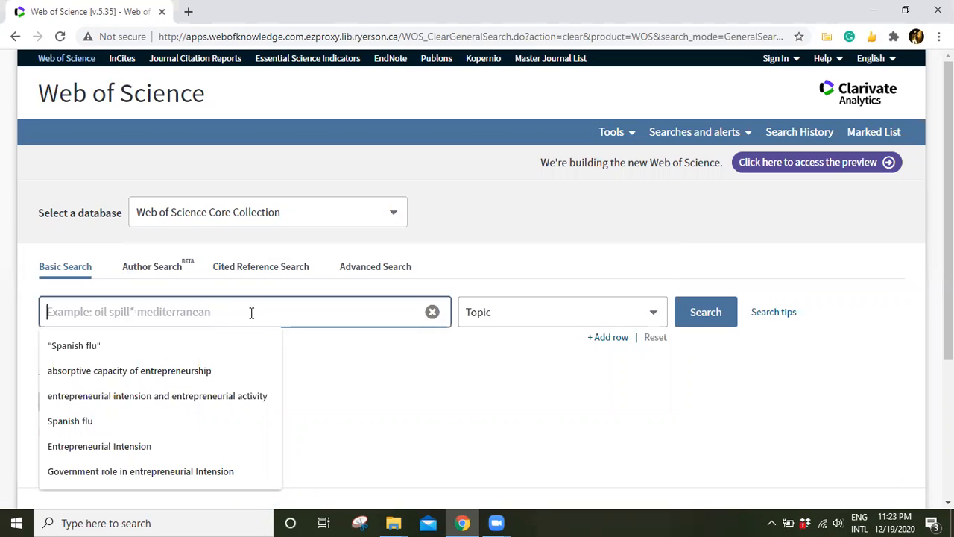
pyautogui.click(97, 369)
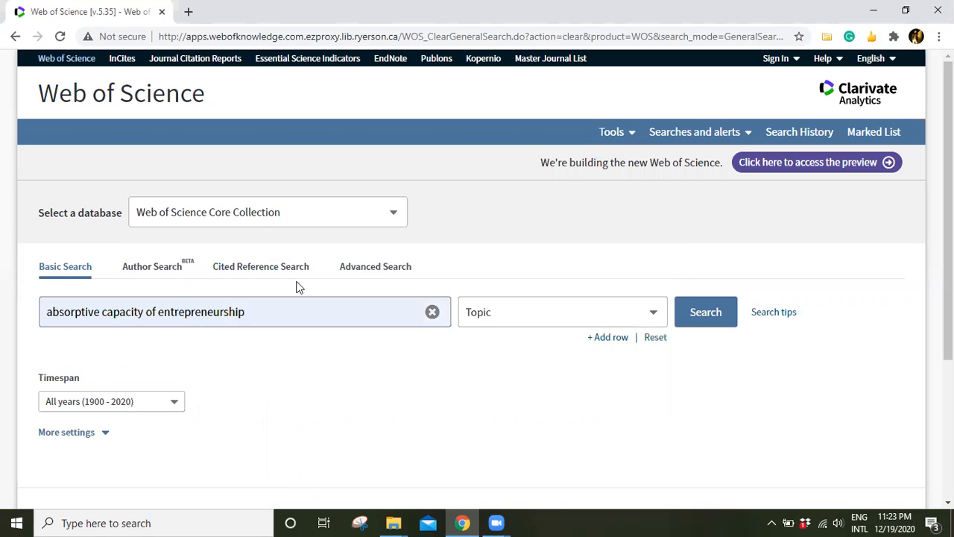
pyautogui.click(433, 312)
# Enter "Spanish flu" as the first topic search term.
pyautogui.click(344, 313)
pyautogui.write('sp')
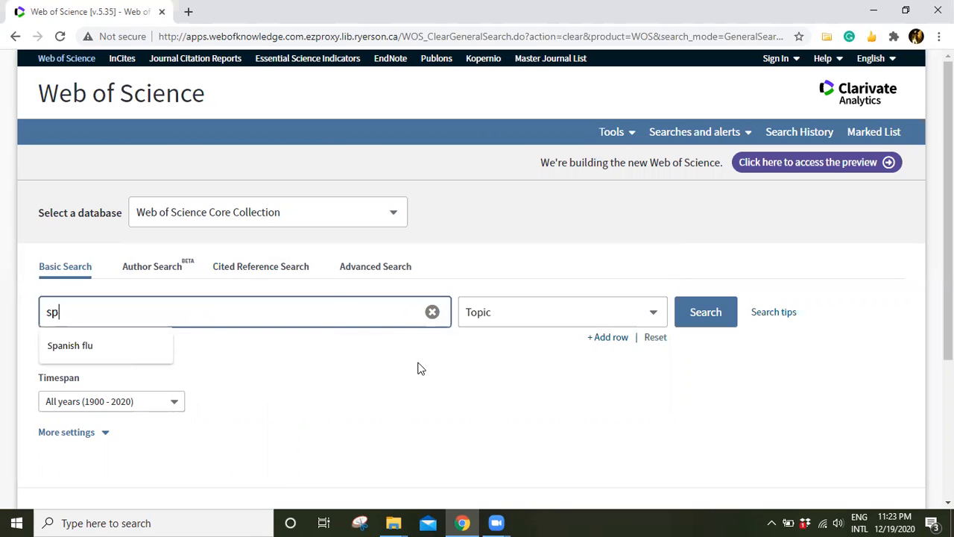
pyautogui.press('Down')
pyautogui.press('Return')
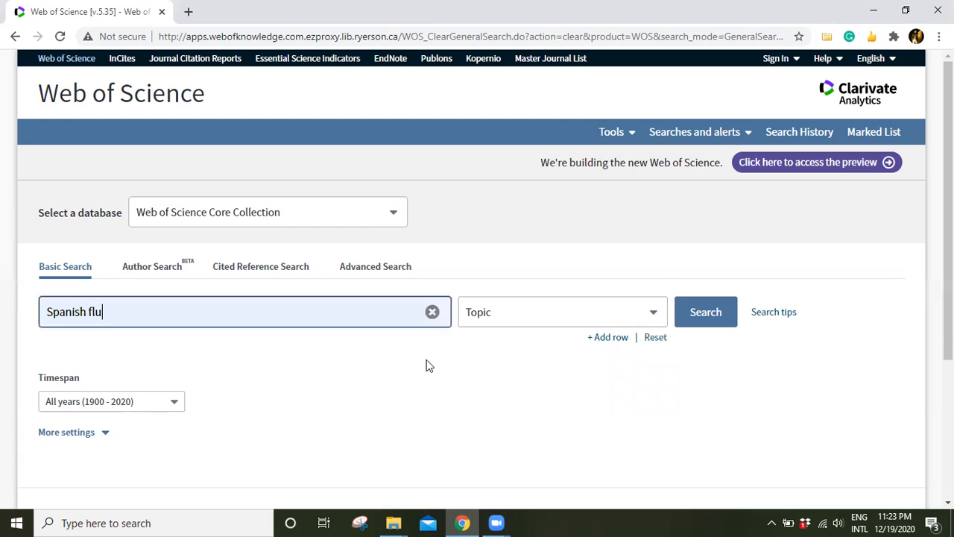
# Add a second search row and enter "covid-19" as its topic term.
pyautogui.click(609, 339)
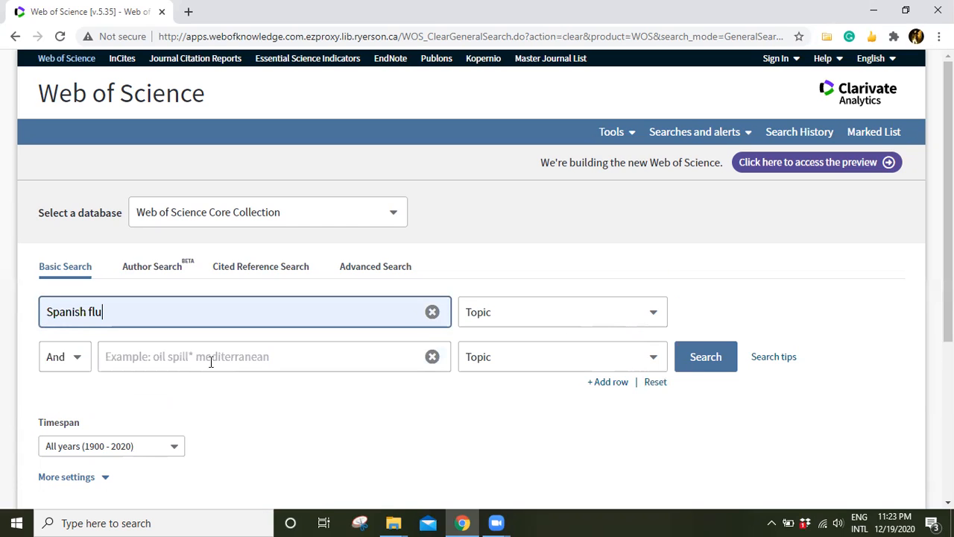
pyautogui.click(211, 362)
pyautogui.write('c')
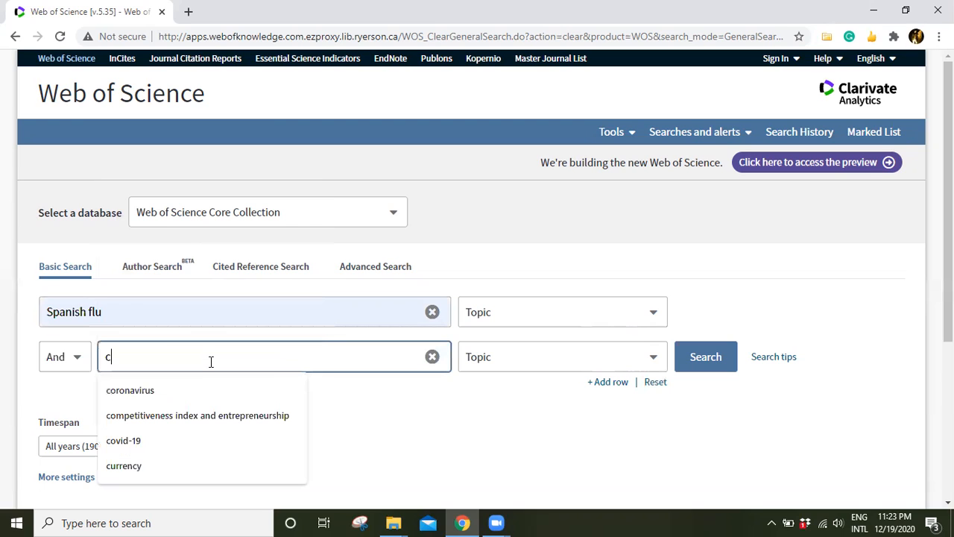
pyautogui.write('ovi')
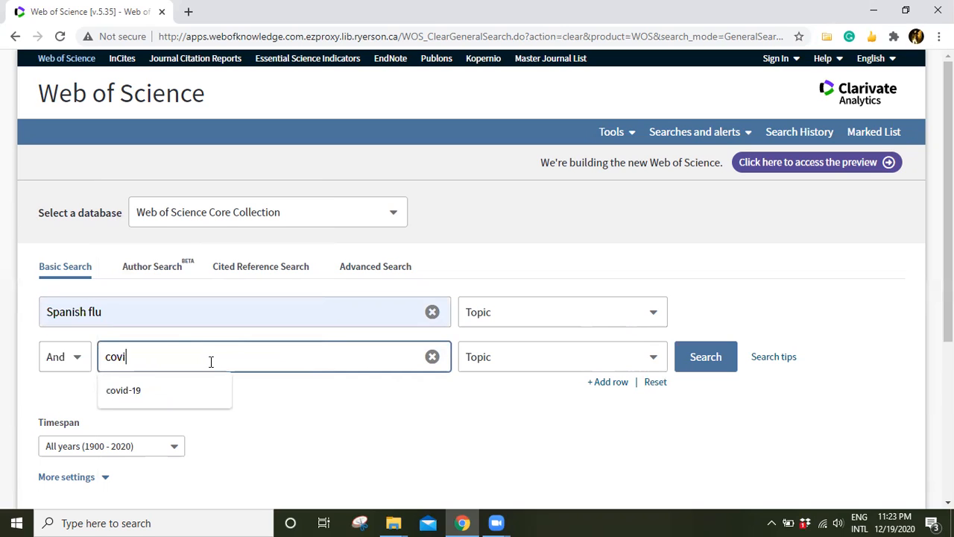
pyautogui.write('d-19')
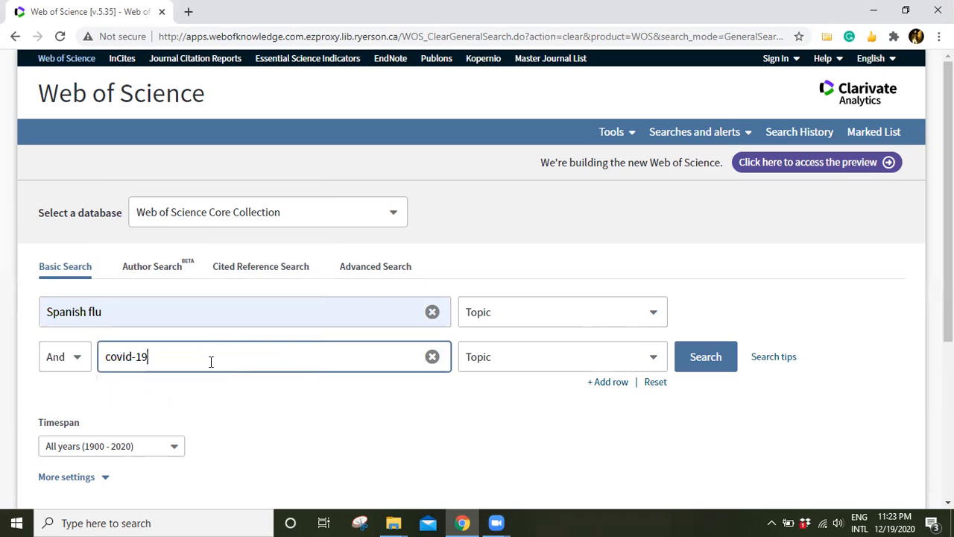
# Combine the two topic terms with the Or operator and run the search.
pyautogui.click(75, 364)
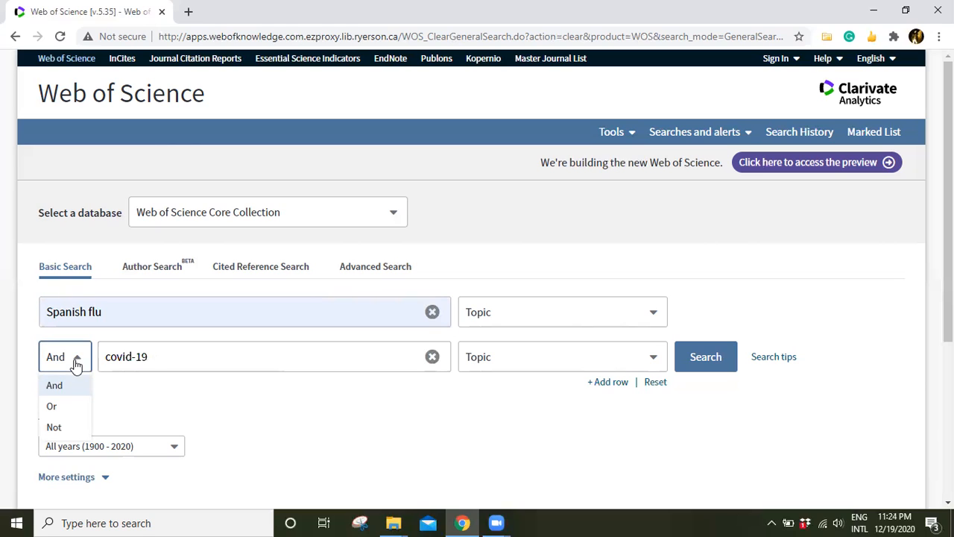
pyautogui.click(60, 414)
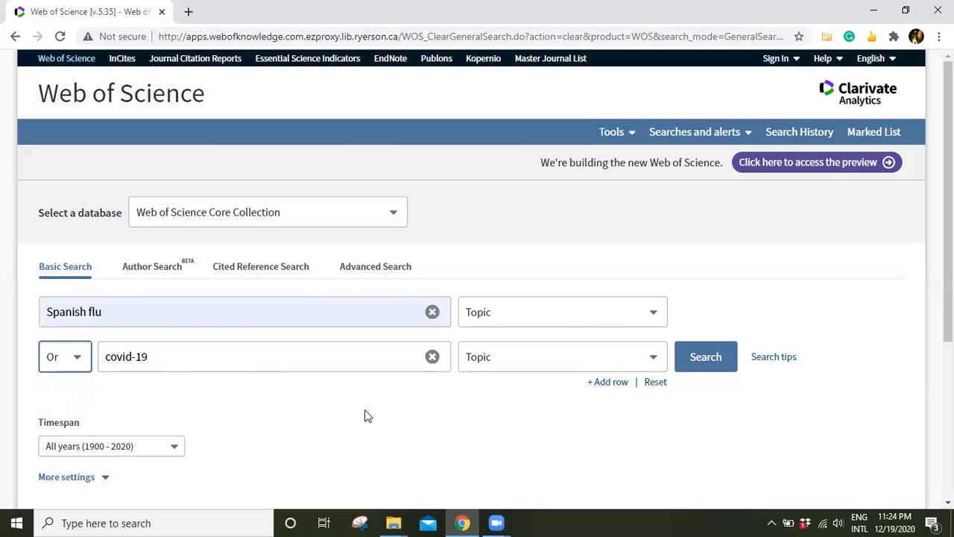
pyautogui.click(700, 365)
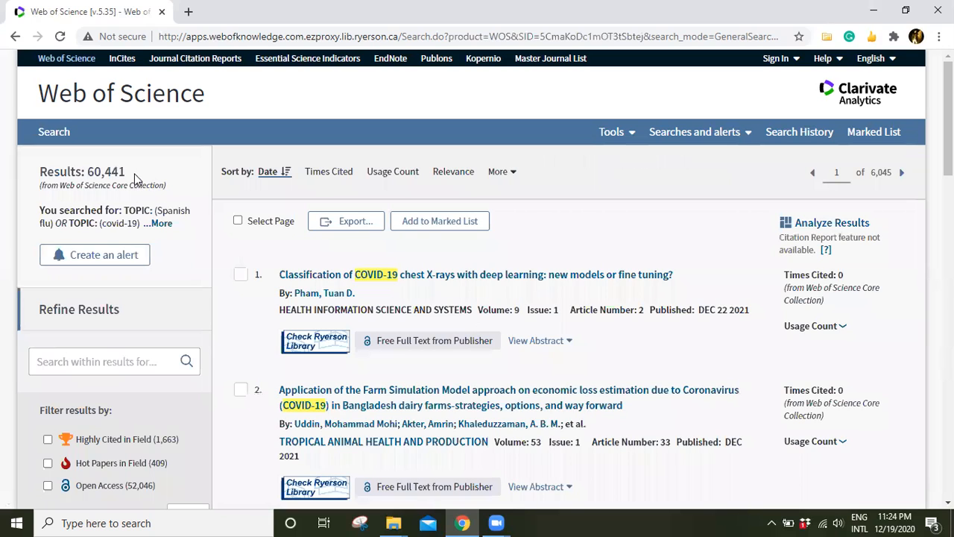
# Check the number of results and the full list of publication years, and return to the results page.
pyautogui.moveTo(127, 174); pyautogui.dragTo(85, 167)
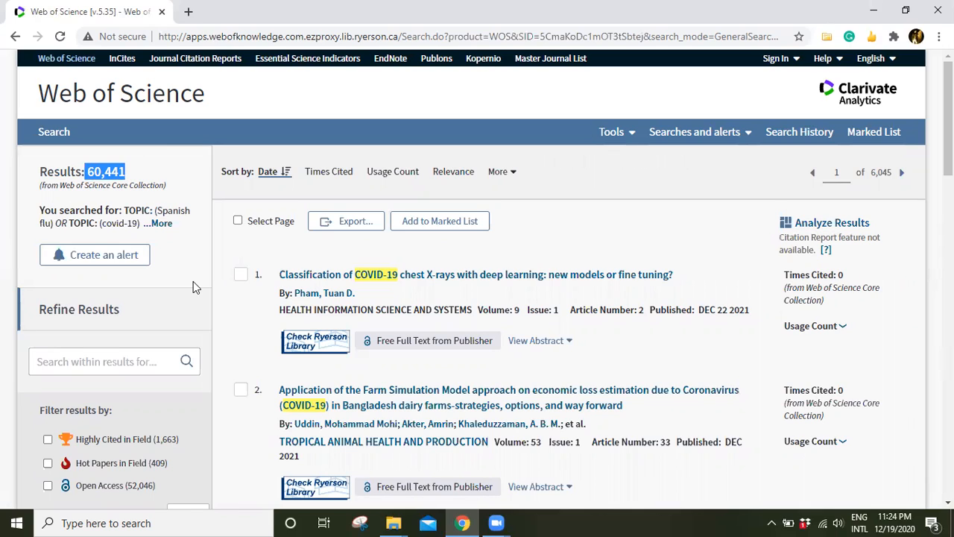
pyautogui.scroll(-3, 193, 281)
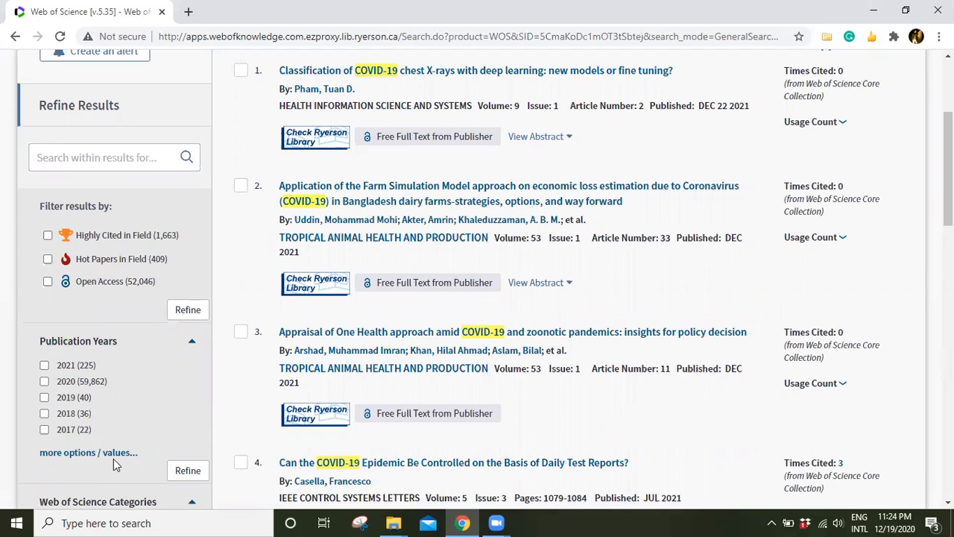
pyautogui.click(88, 452)
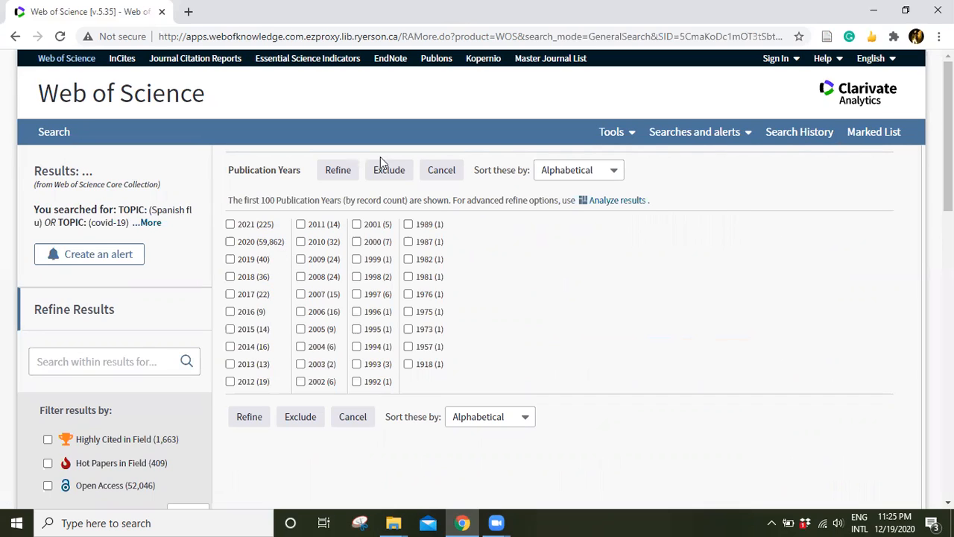
pyautogui.click(15, 36)
# Examine the available filters for refining the results, such as categories, document types and organizations.
pyautogui.scroll(-1, 144, 445)
pyautogui.scroll(-2, 144, 445)
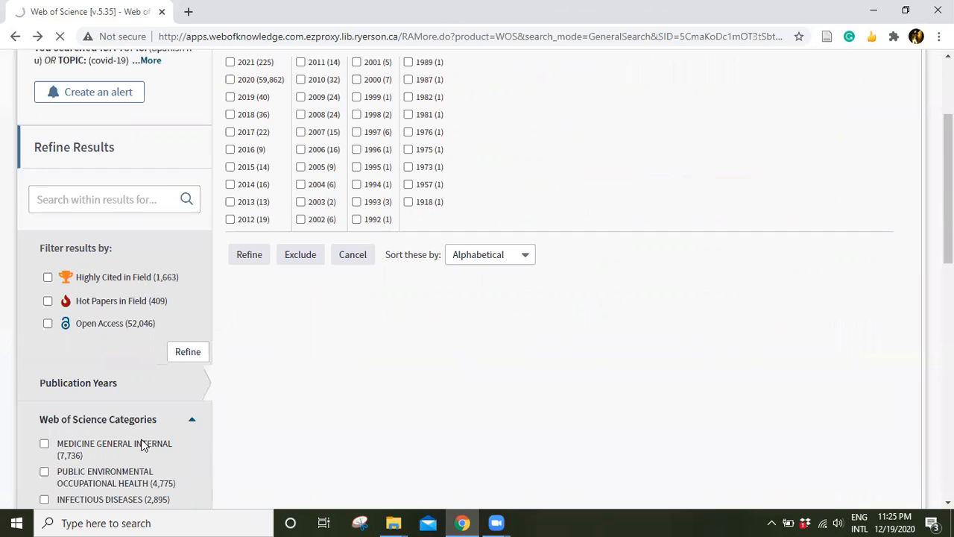
pyautogui.scroll(-4, 143, 445)
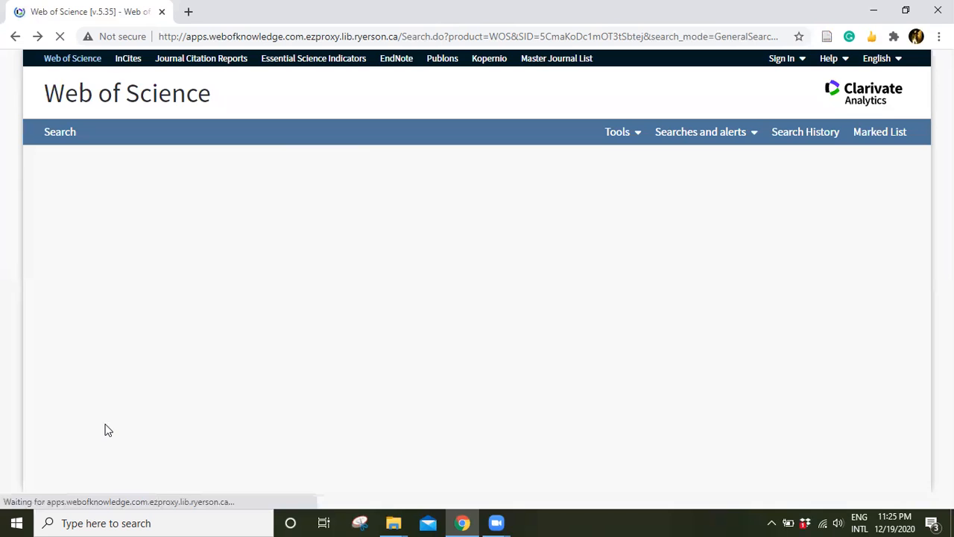
pyautogui.scroll(-5, 107, 429)
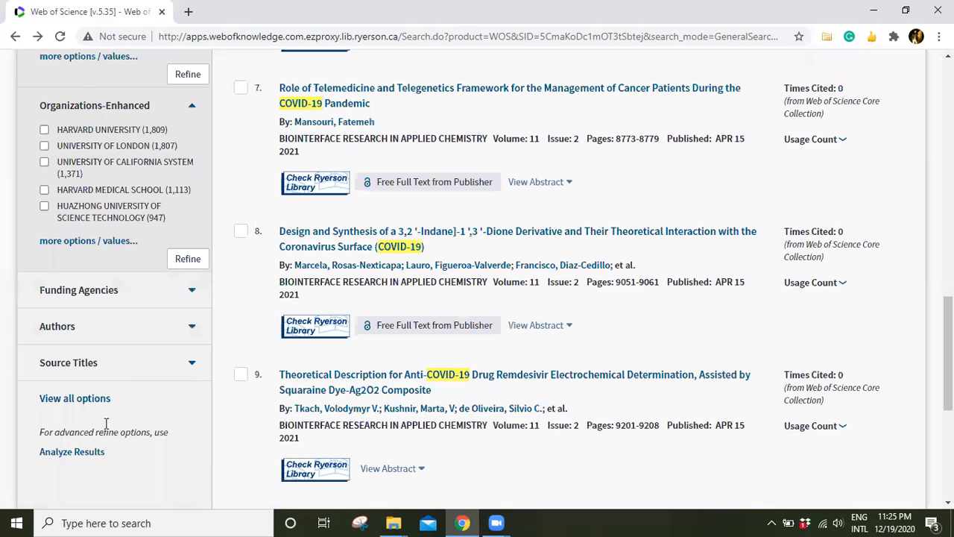
pyautogui.scroll(3, 106, 425)
pyautogui.scroll(3, 106, 428)
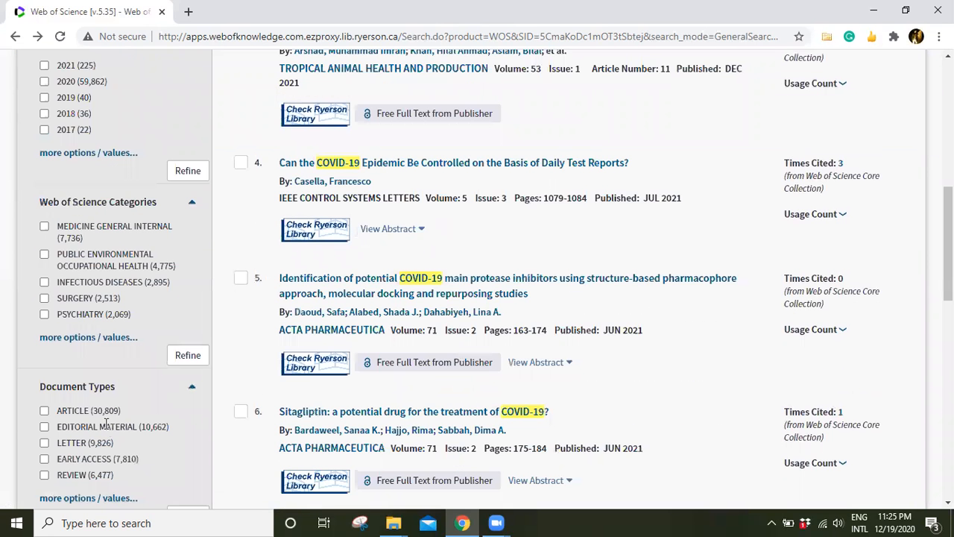
pyautogui.scroll(4, 107, 429)
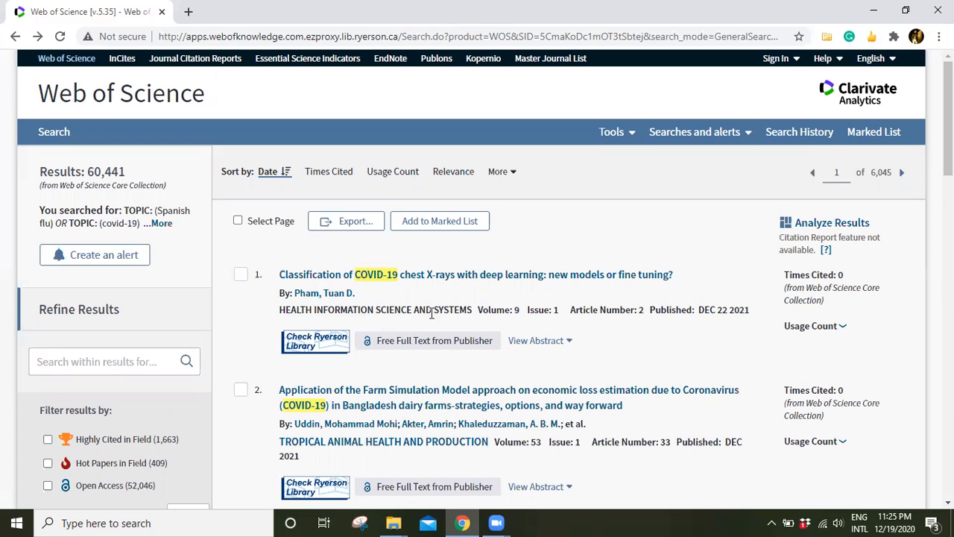
# Export records 1 to 500 to a BibTeX file through Other File Formats, with Full Record and Cited References as the content.
pyautogui.click(359, 227)
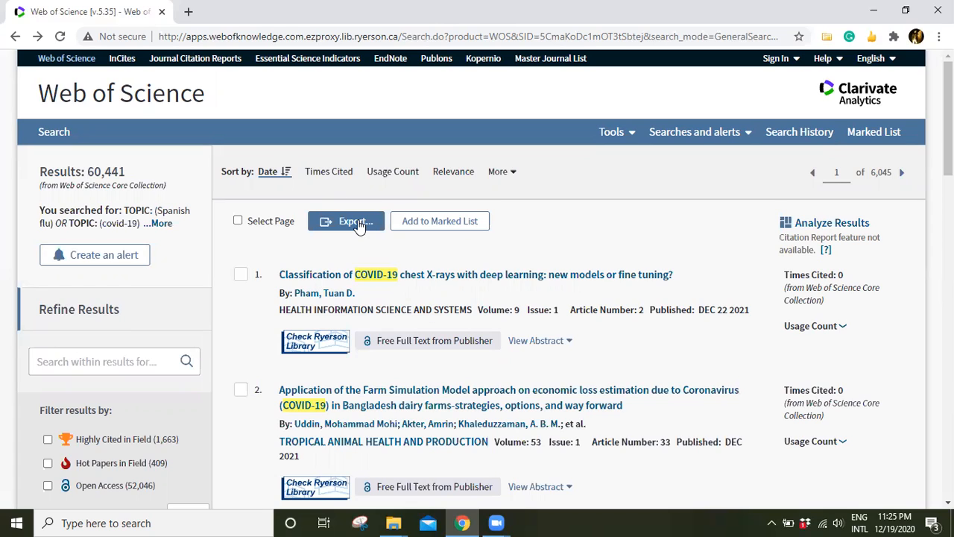
pyautogui.click(359, 223)
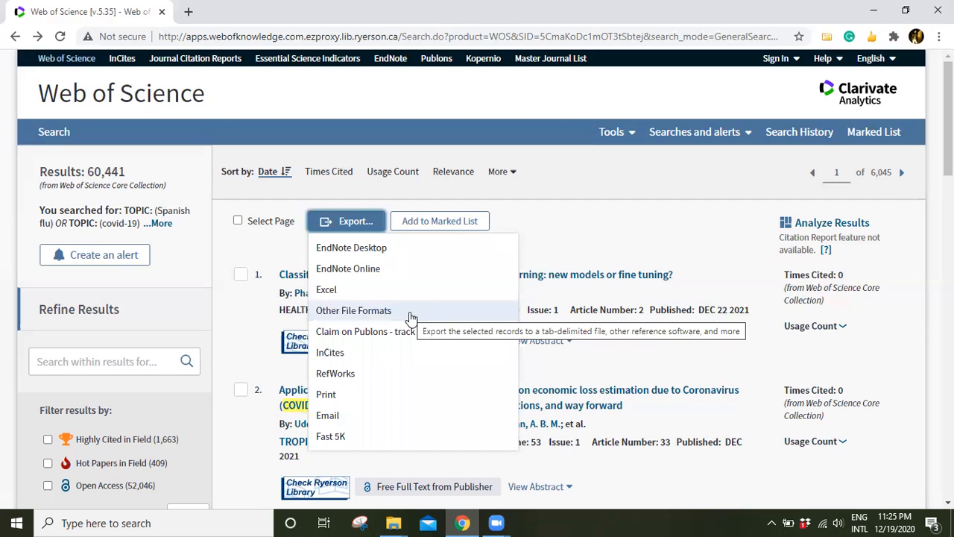
pyautogui.click(409, 312)
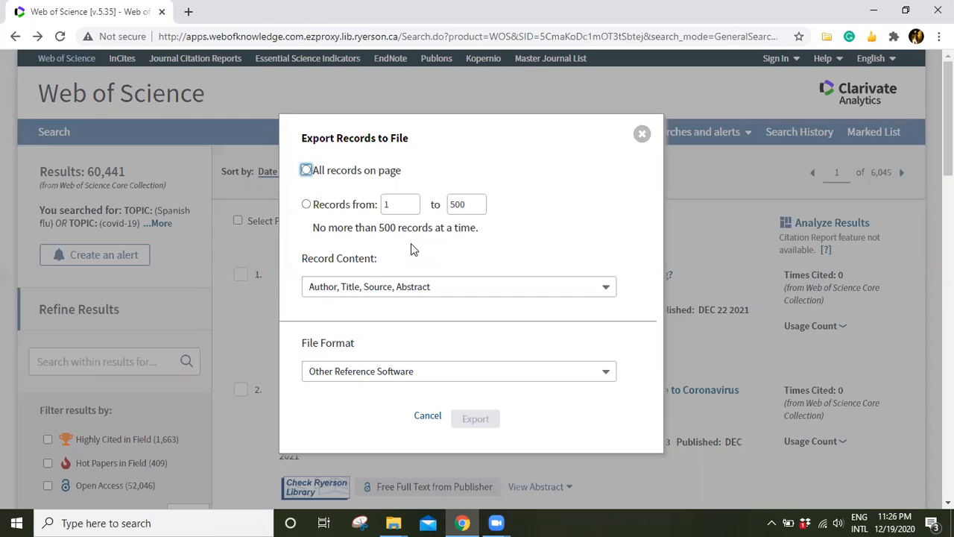
pyautogui.click(306, 205)
pyautogui.click(439, 288)
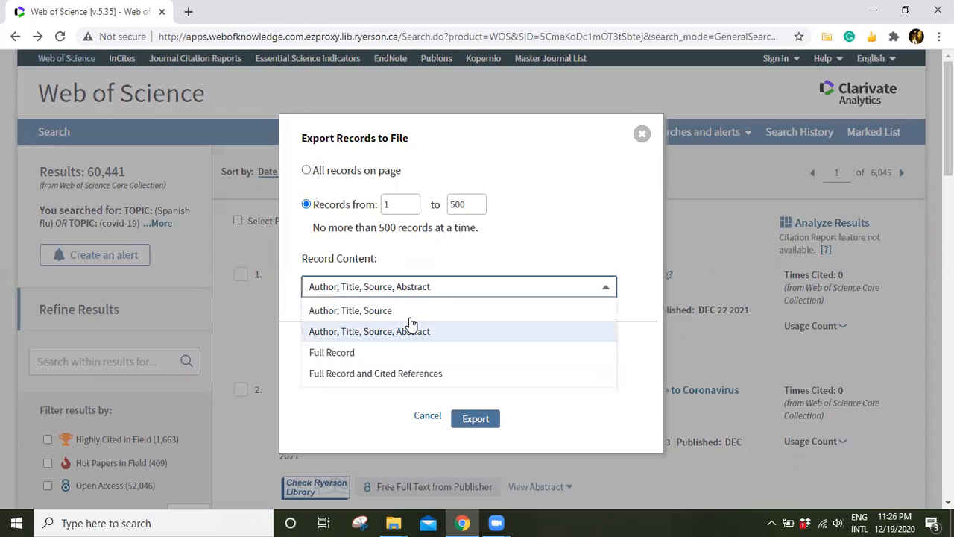
pyautogui.click(380, 376)
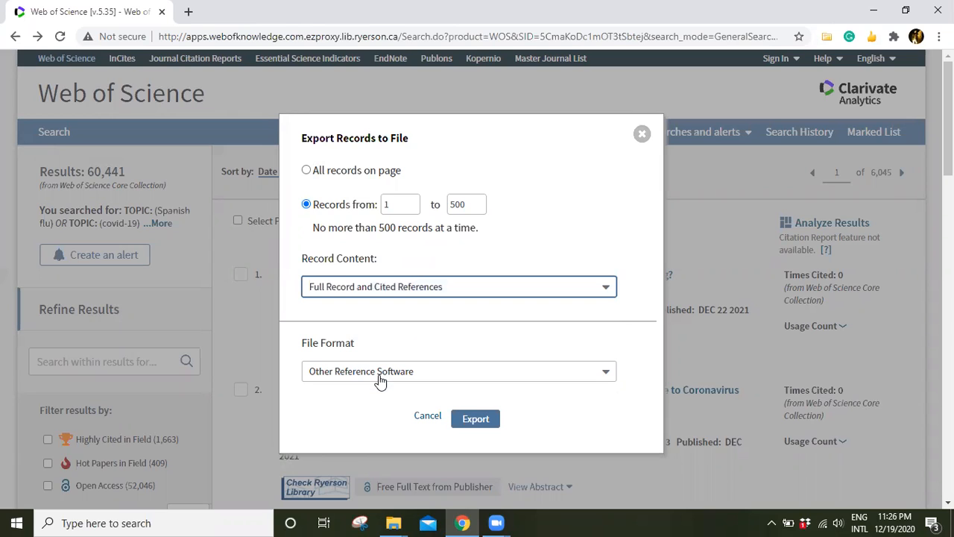
pyautogui.click(543, 374)
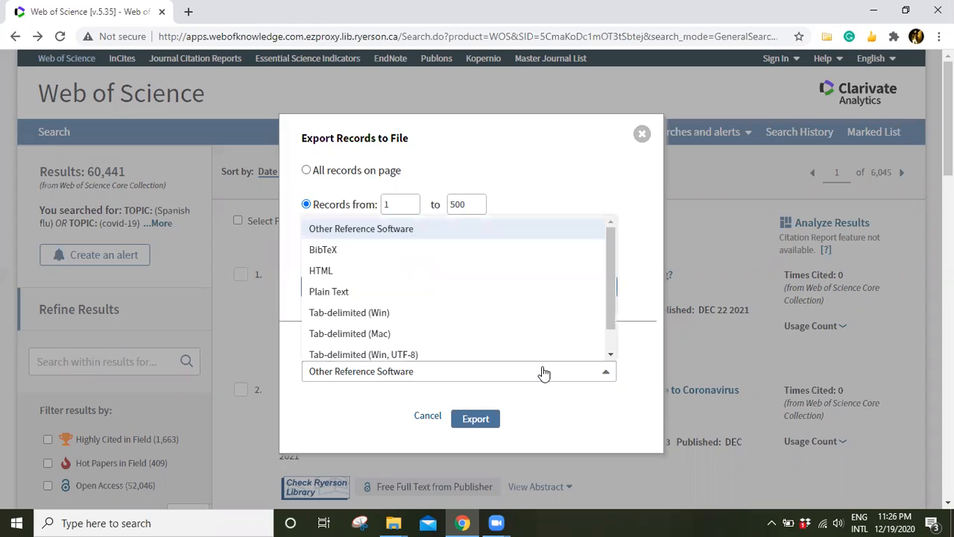
pyautogui.click(386, 252)
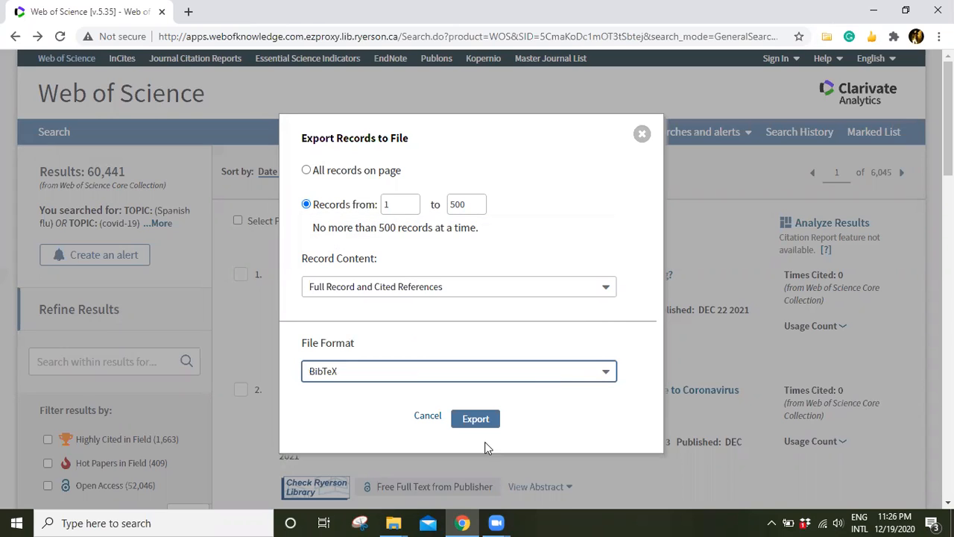
pyautogui.click(476, 419)
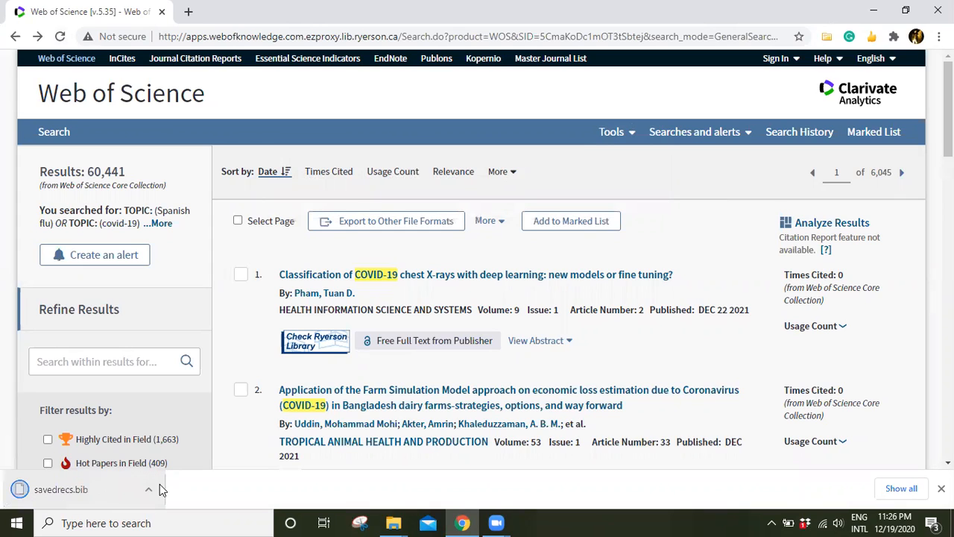
# Set up another export to other file formats for records 1 to 500 with Full Record and Cited References as the content.
pyautogui.click(409, 222)
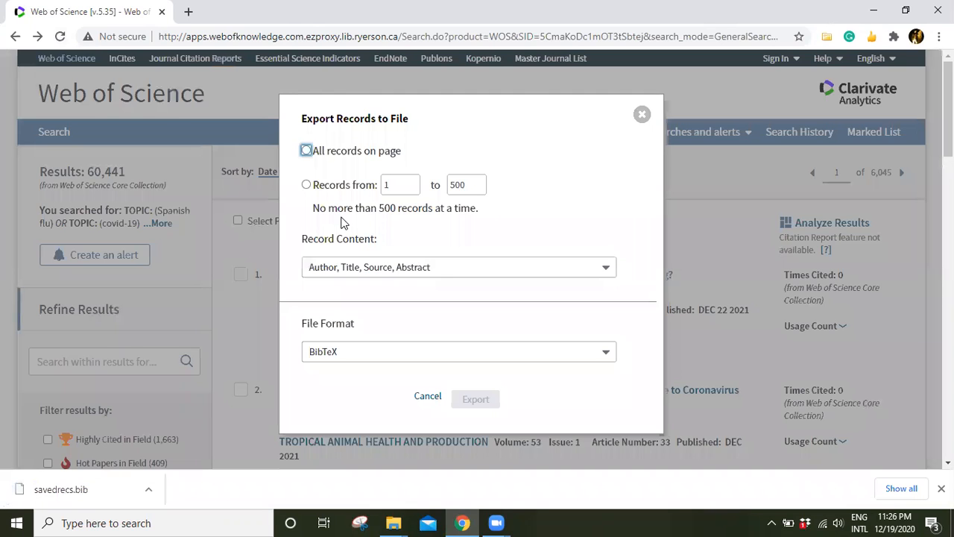
pyautogui.click(307, 186)
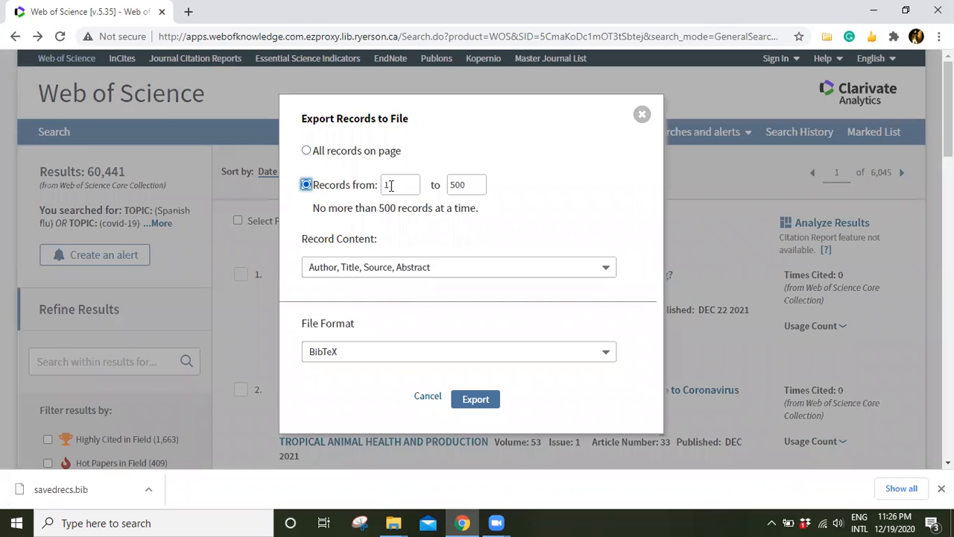
pyautogui.click(481, 182)
pyautogui.click(545, 154)
pyautogui.click(373, 269)
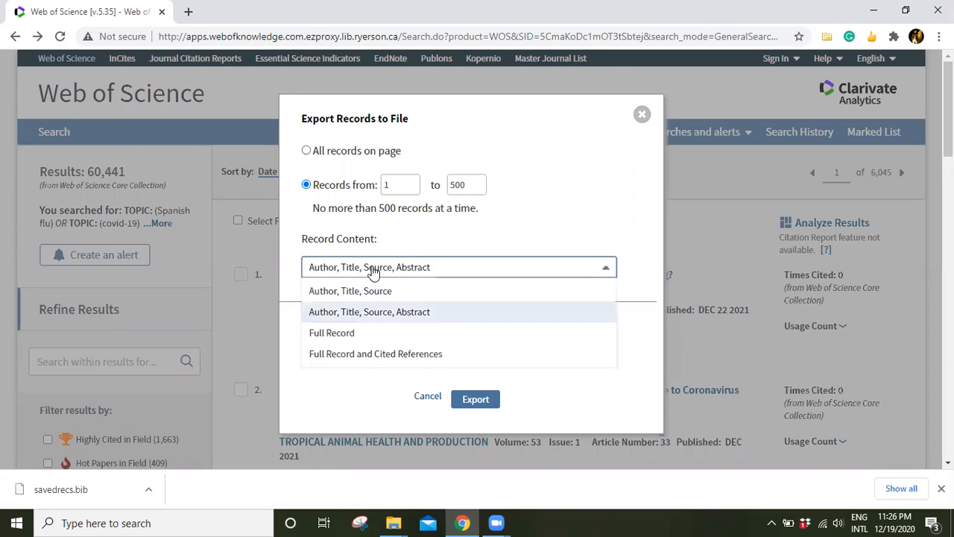
pyautogui.click(357, 353)
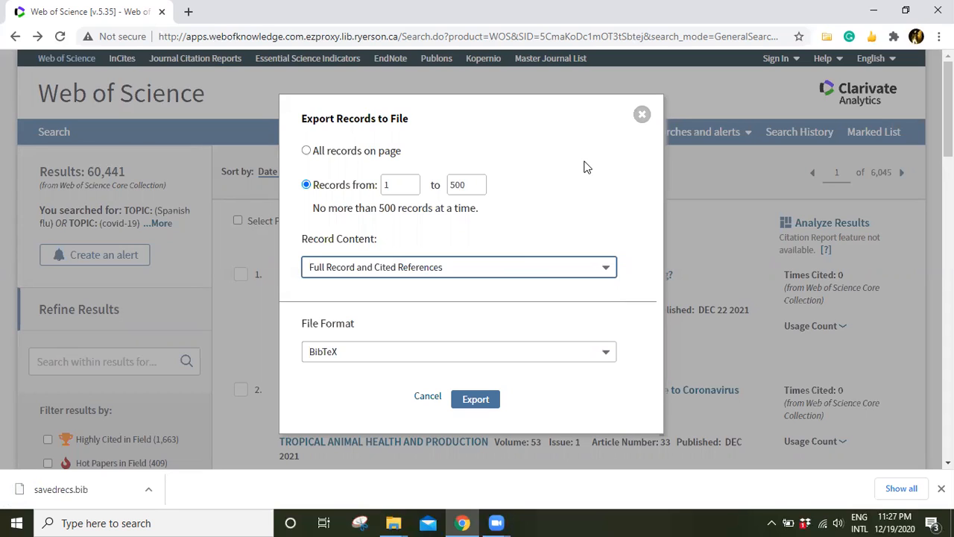
# Set the file format to Tab-delimited (Win) and export the records.
pyautogui.click(526, 360)
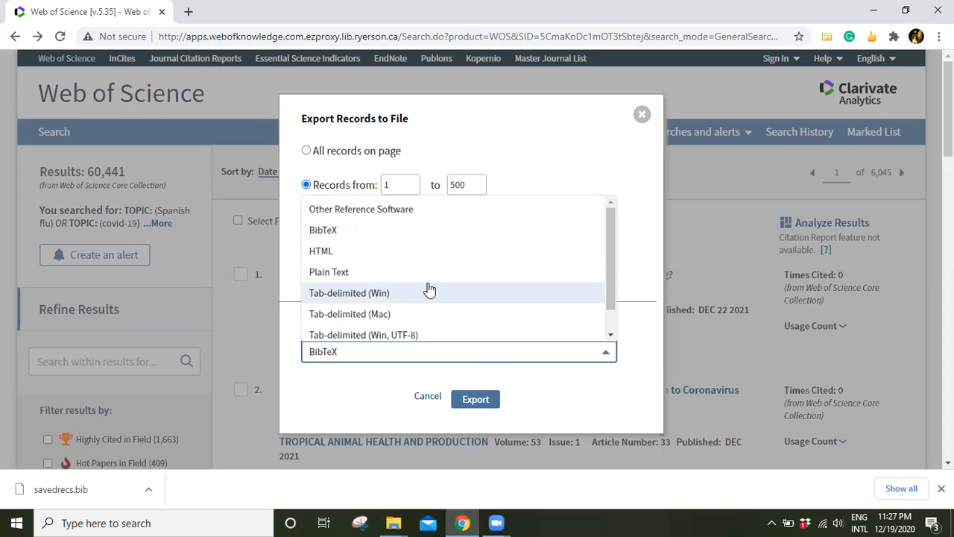
pyautogui.scroll(-1, 429, 290)
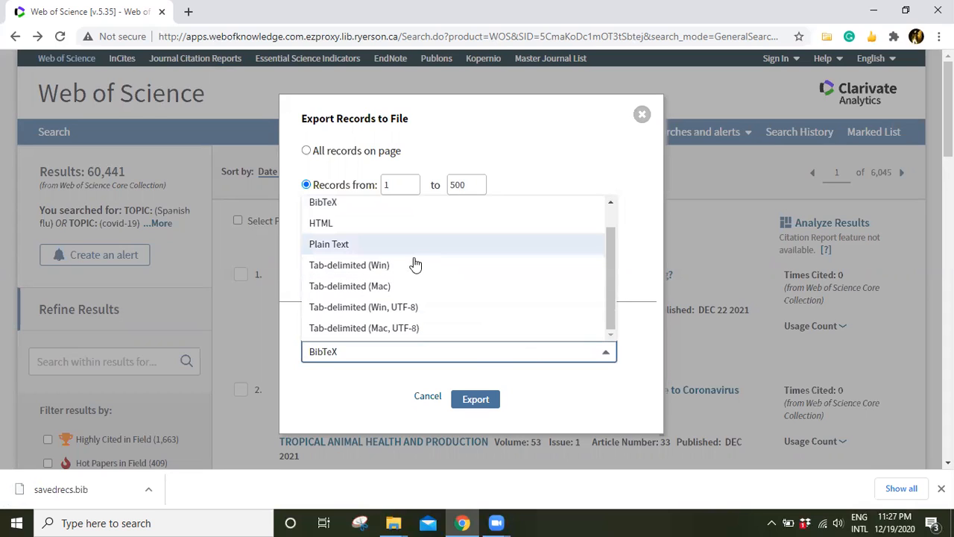
pyautogui.scroll(1, 415, 265)
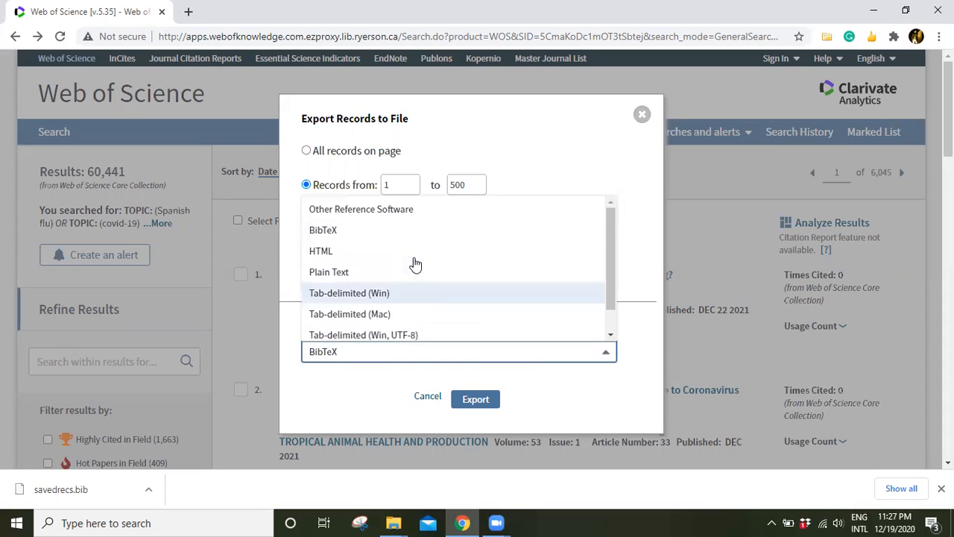
pyautogui.scroll(-1, 402, 266)
pyautogui.click(383, 266)
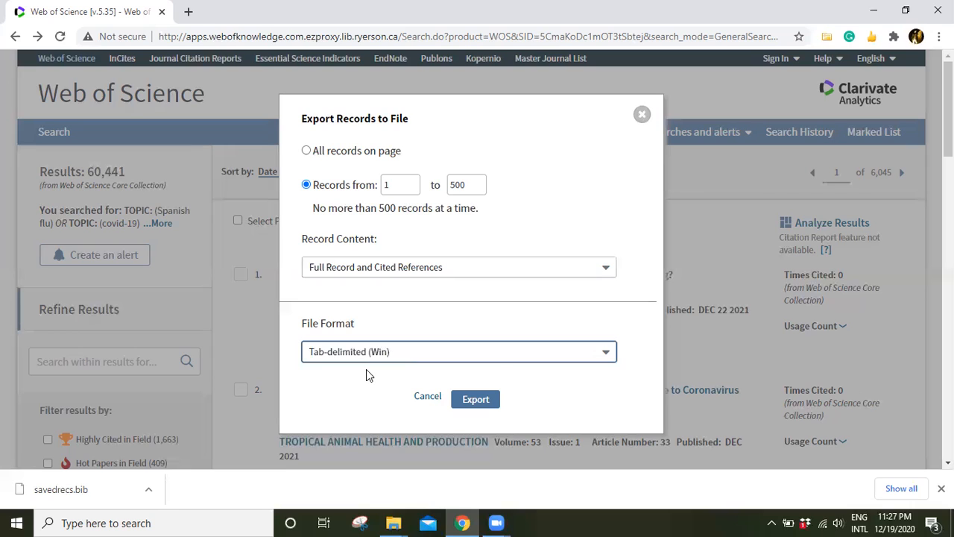
pyautogui.click(483, 401)
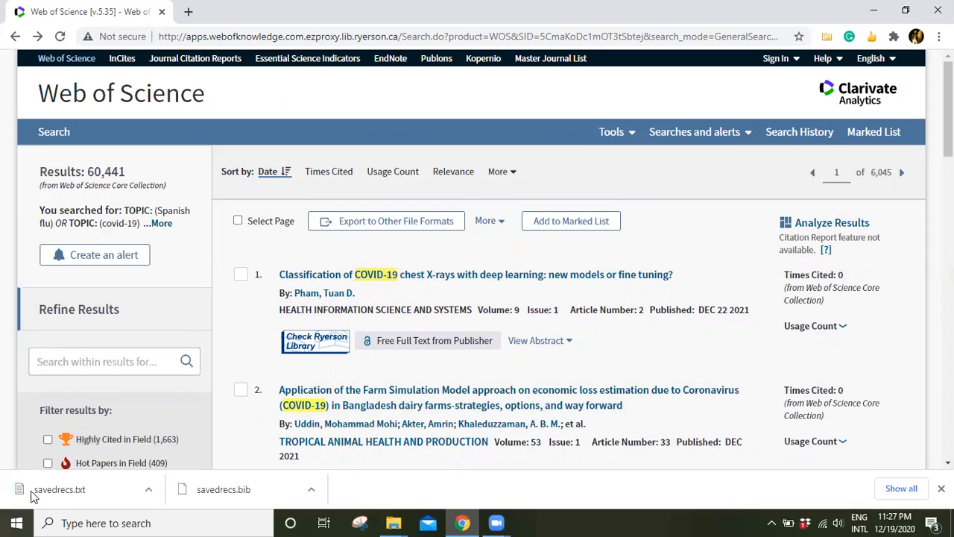
# Start a further file export and set its record range from 501 to 1000.
pyautogui.click(433, 221)
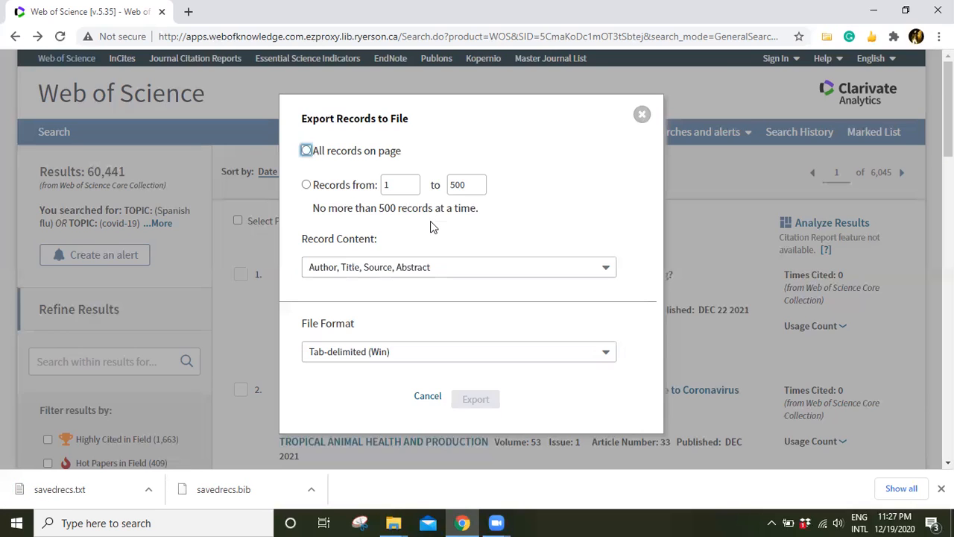
pyautogui.click(401, 185)
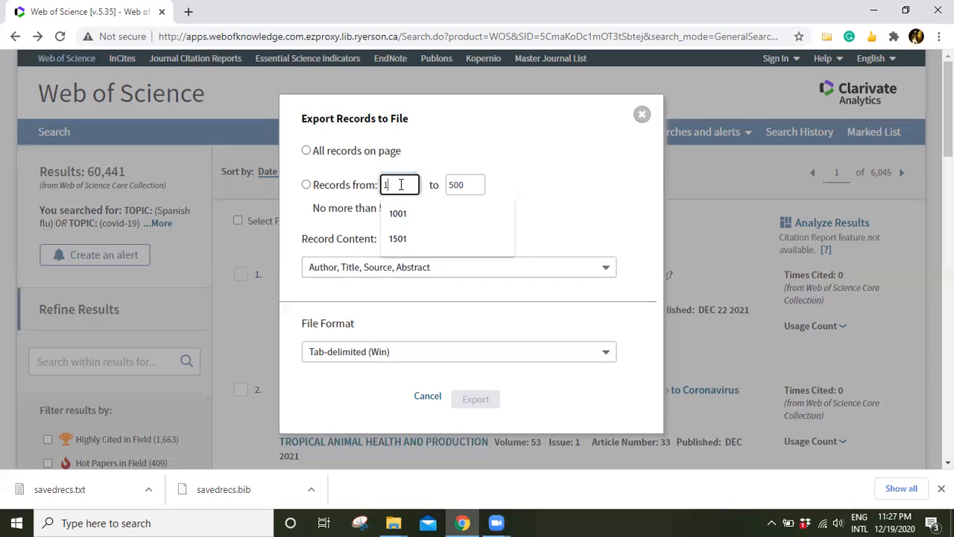
pyautogui.click(357, 187)
pyautogui.write('500')
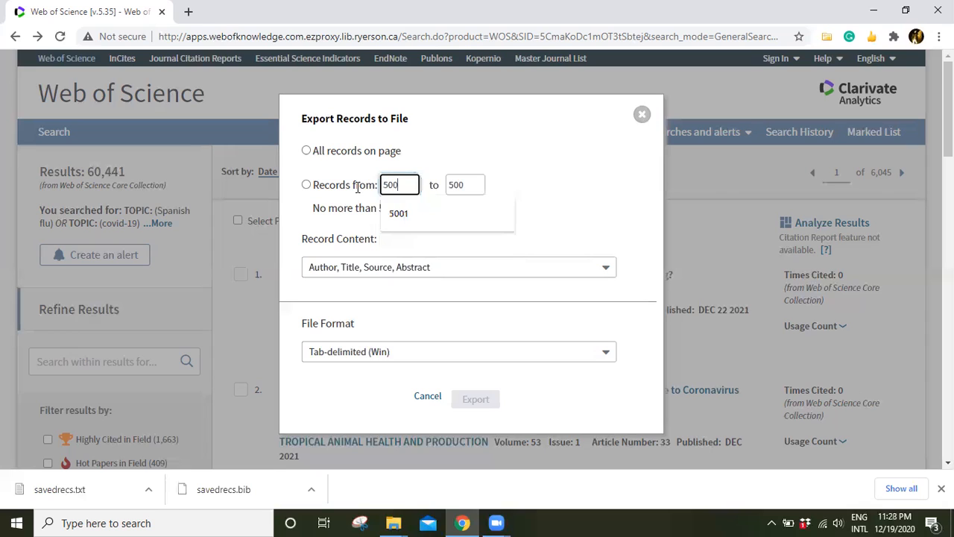
pyautogui.press('BackSpace')
pyautogui.write('1')
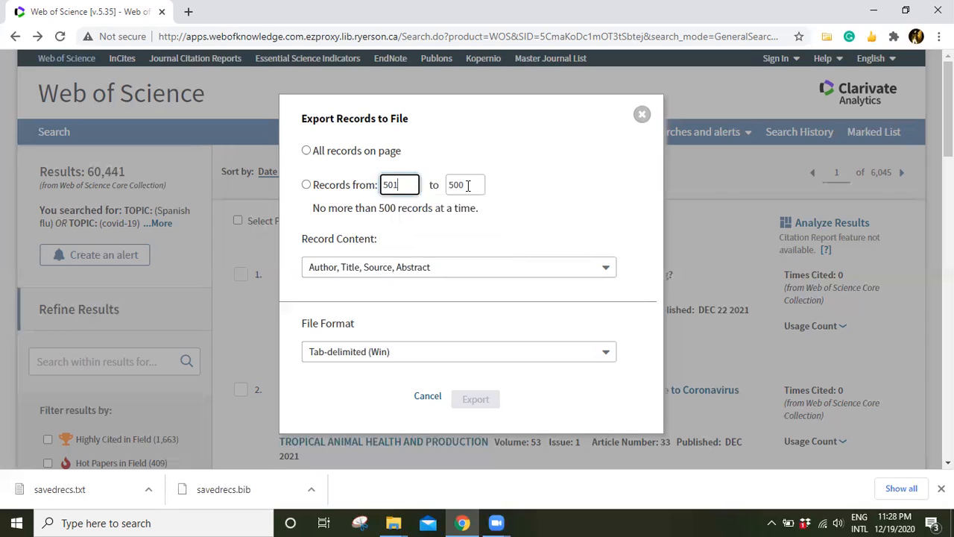
pyautogui.press('Tab')
pyautogui.write('1000')
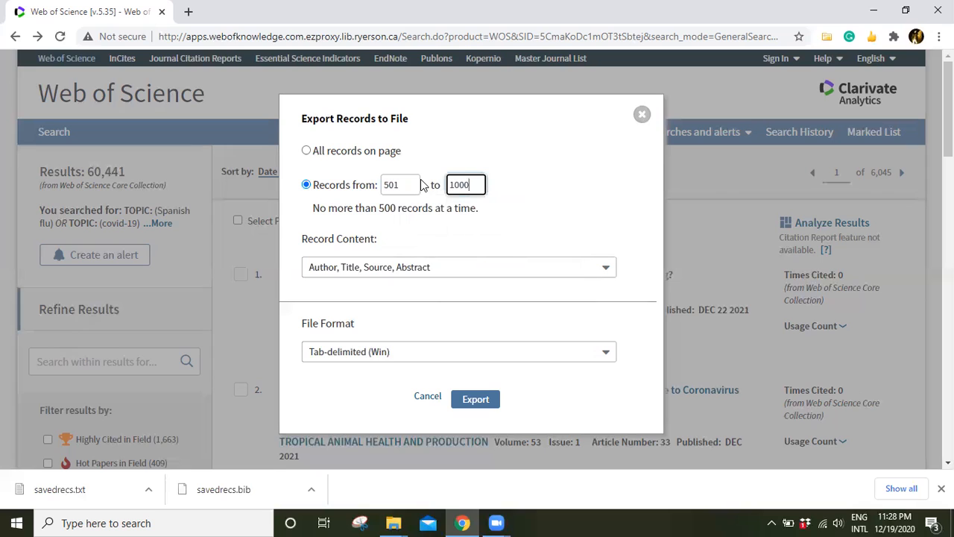
pyautogui.click(521, 191)
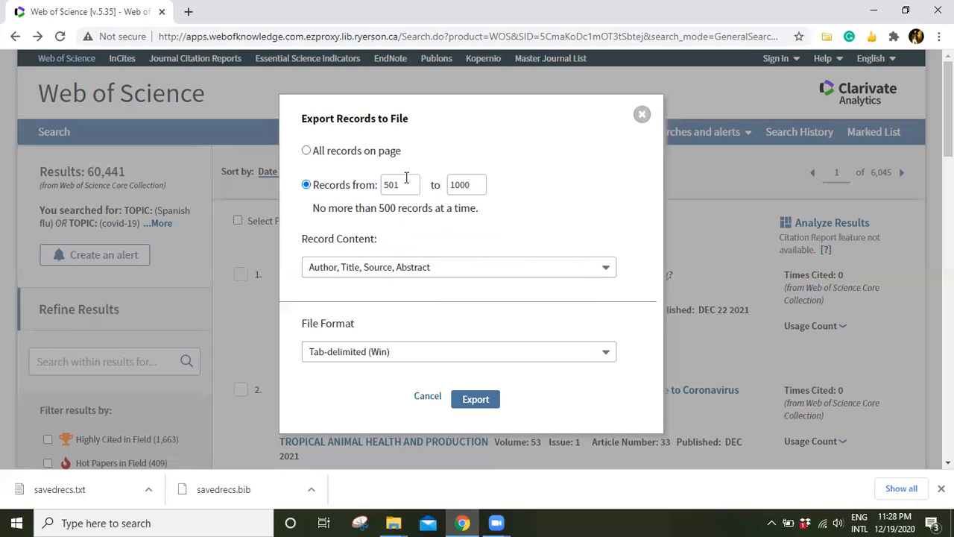
# Change the export's record range to 1001 to 1500, and close the dialog without exporting.
pyautogui.click(342, 187)
pyautogui.write('1001')
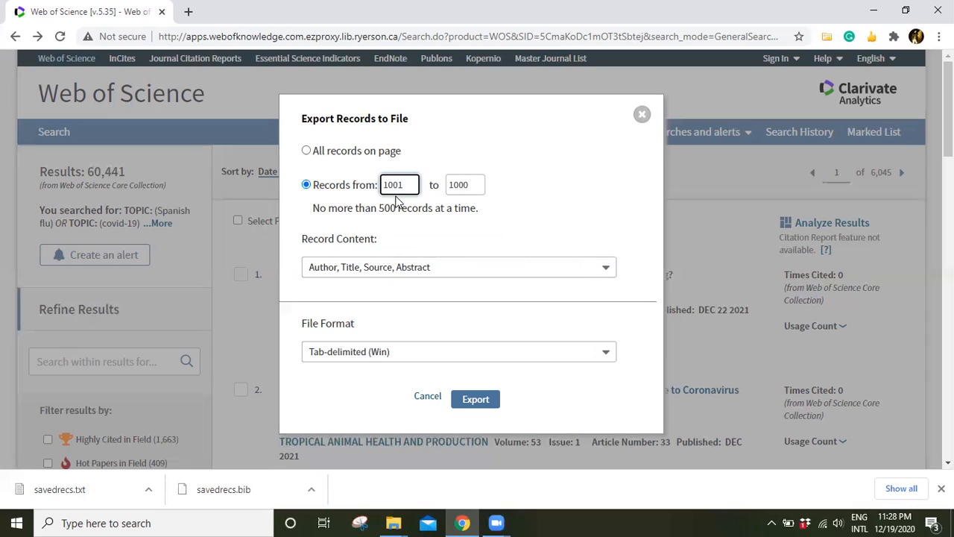
pyautogui.press('Tab')
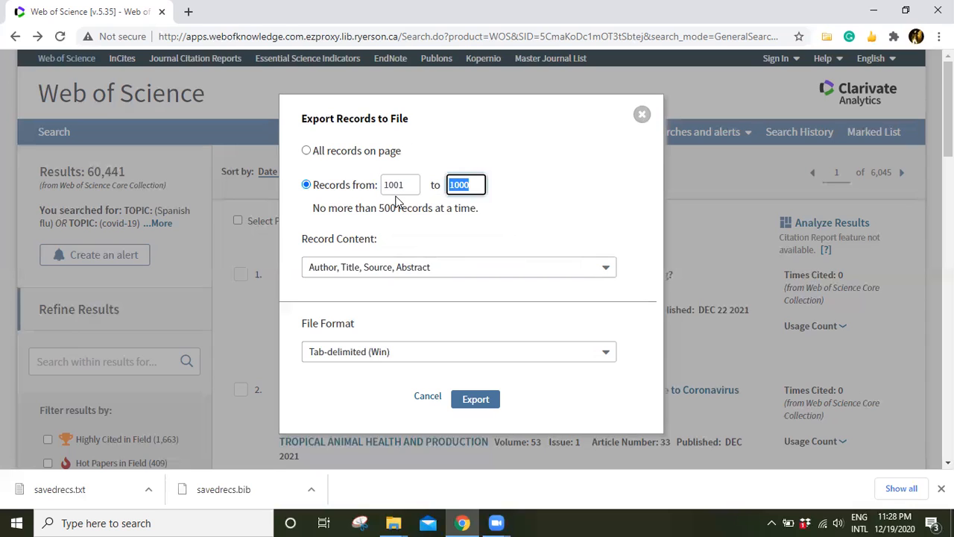
pyautogui.write('1500')
pyautogui.click(642, 115)
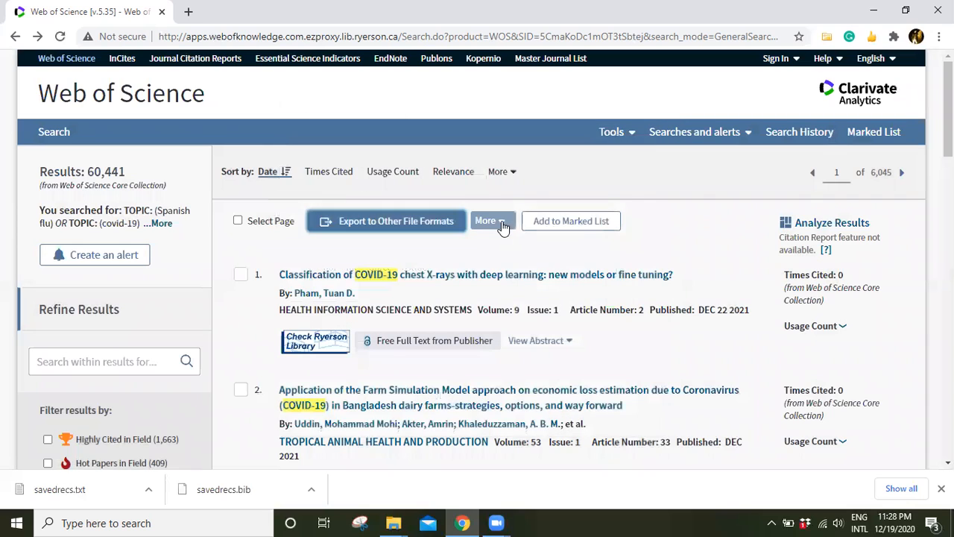
# Check the file formats offered for exporting records, and cancel the export.
pyautogui.click(366, 222)
pyautogui.click(420, 358)
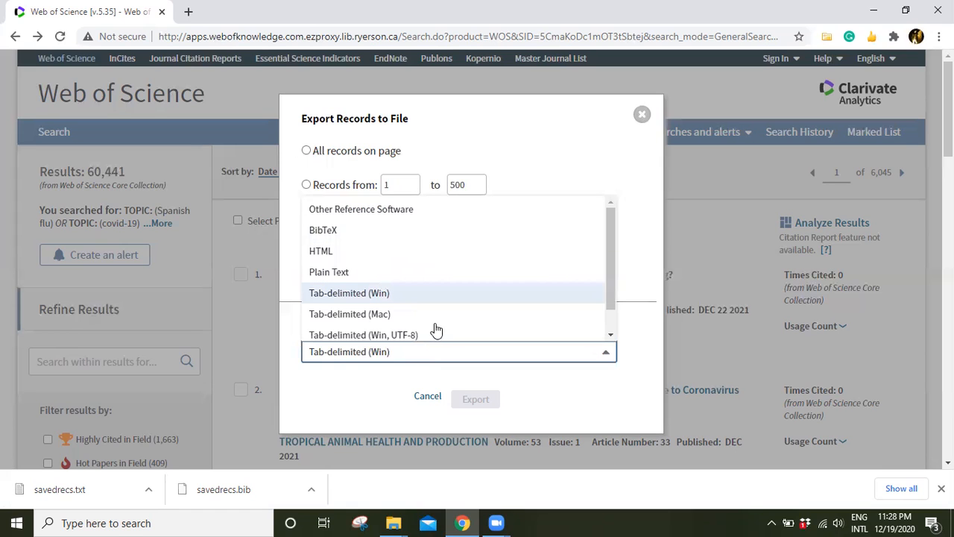
pyautogui.click(427, 396)
# Check which record content options the Excel export offers, and cancel without exporting.
pyautogui.click(492, 221)
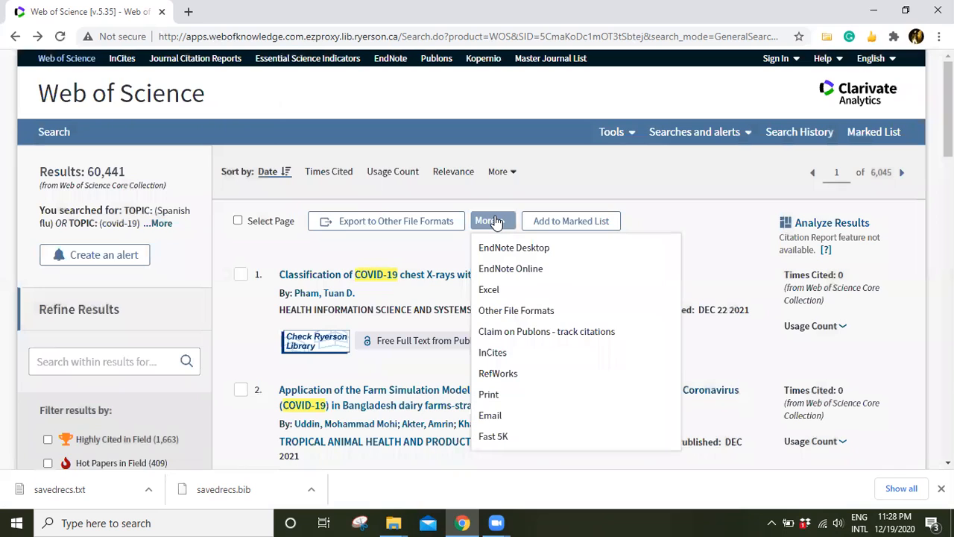
pyautogui.click(505, 291)
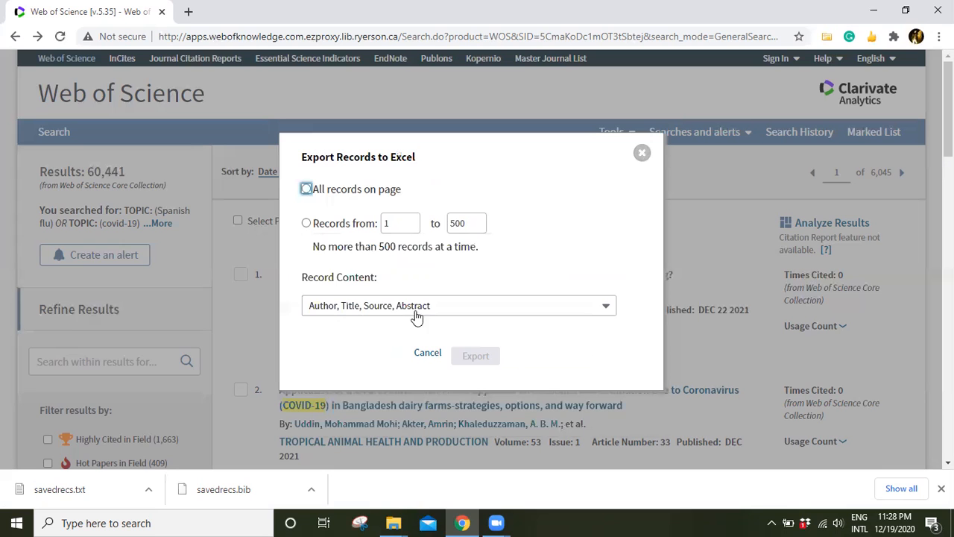
pyautogui.click(355, 306)
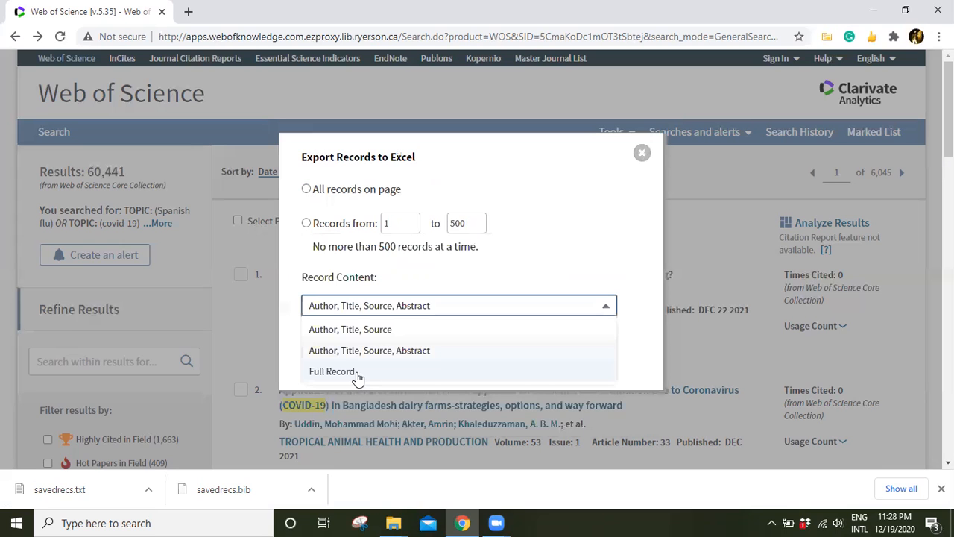
pyautogui.click(455, 369)
pyautogui.click(425, 357)
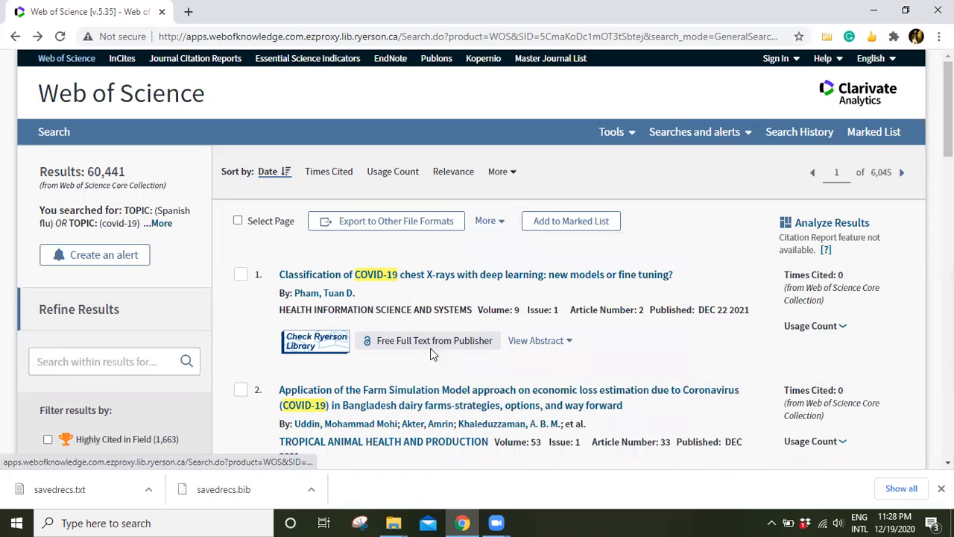